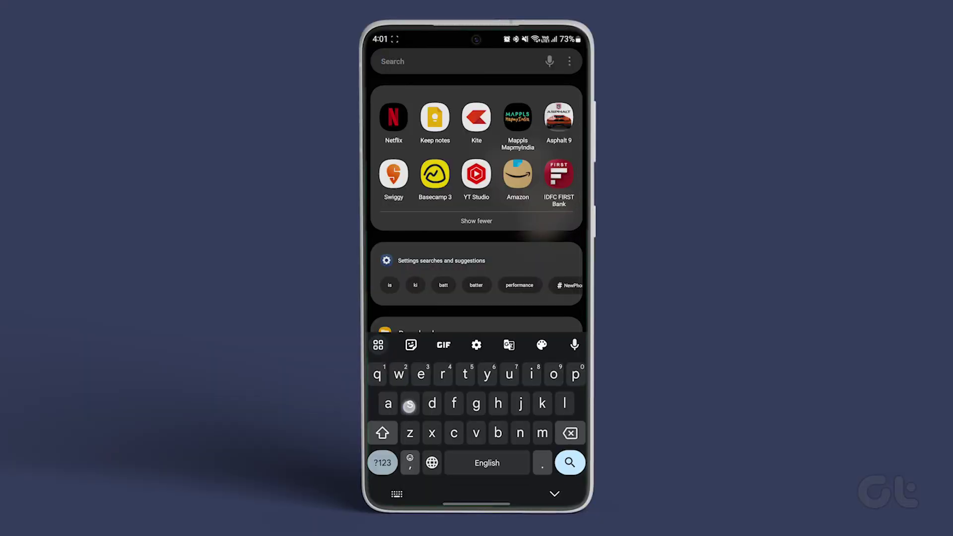
Search for 'settings' and launch Settings from the results, scrolling down its menu
text(settings)
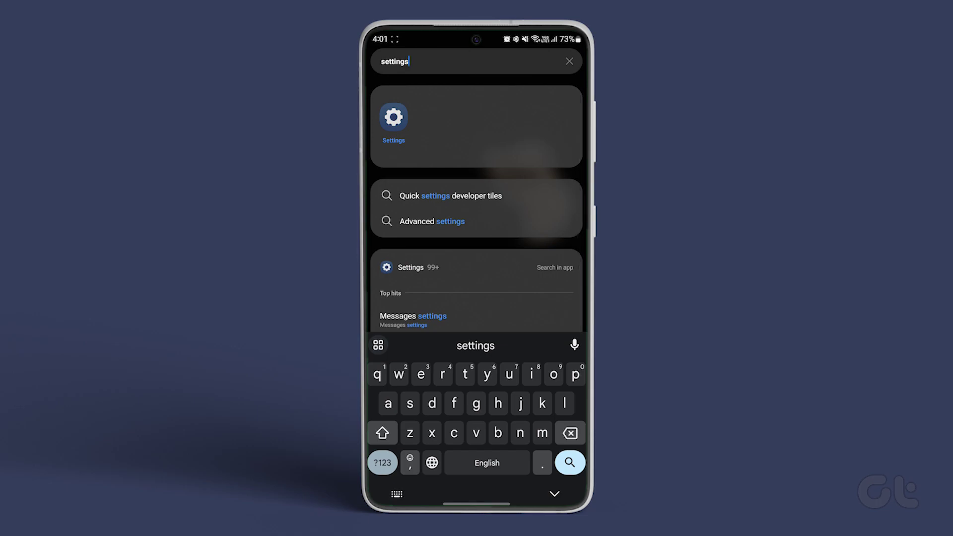
click(393, 117)
drag(406, 391, 404, 258)
drag(386, 318, 393, 189)
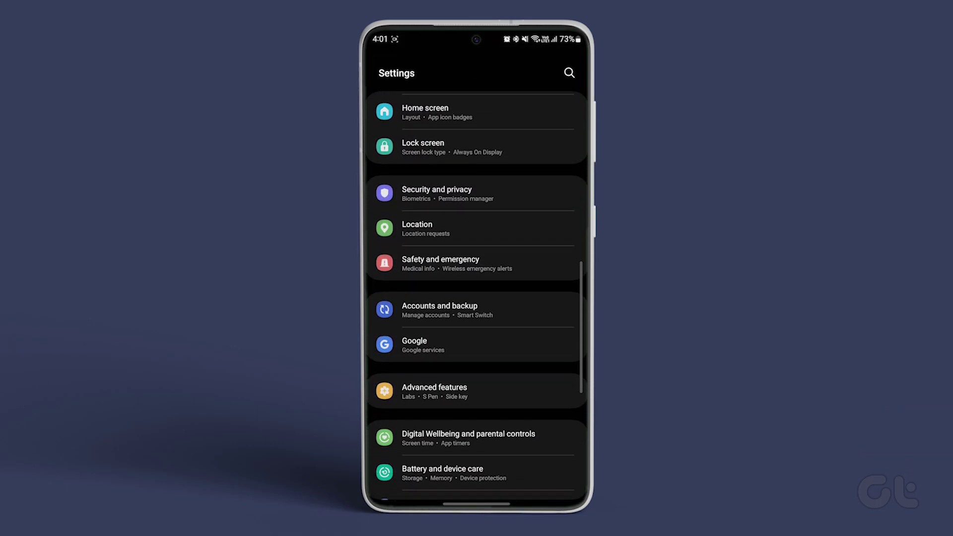
scroll(477, 306, down, 5)
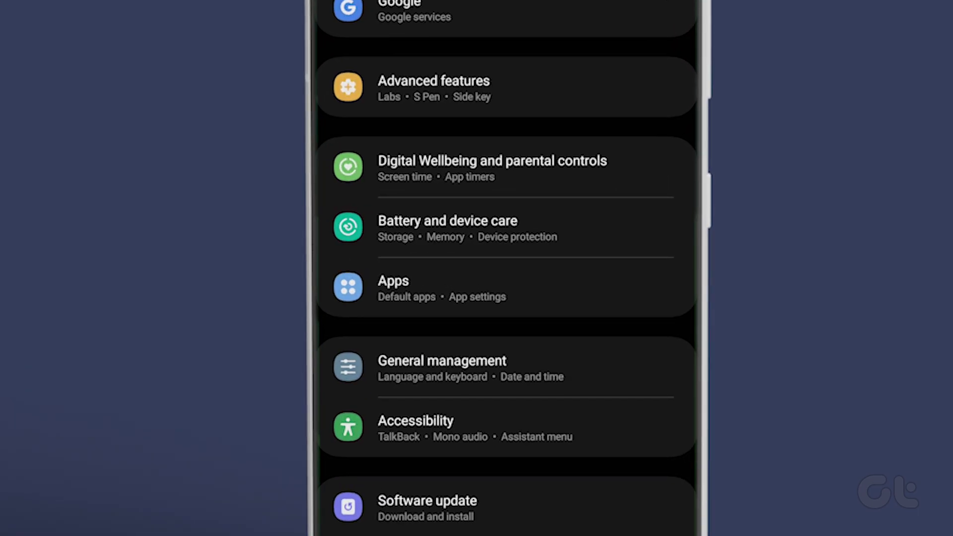
Go to General management > Reset > Reset network settings
click(433, 371)
drag(368, 489, 368, 198)
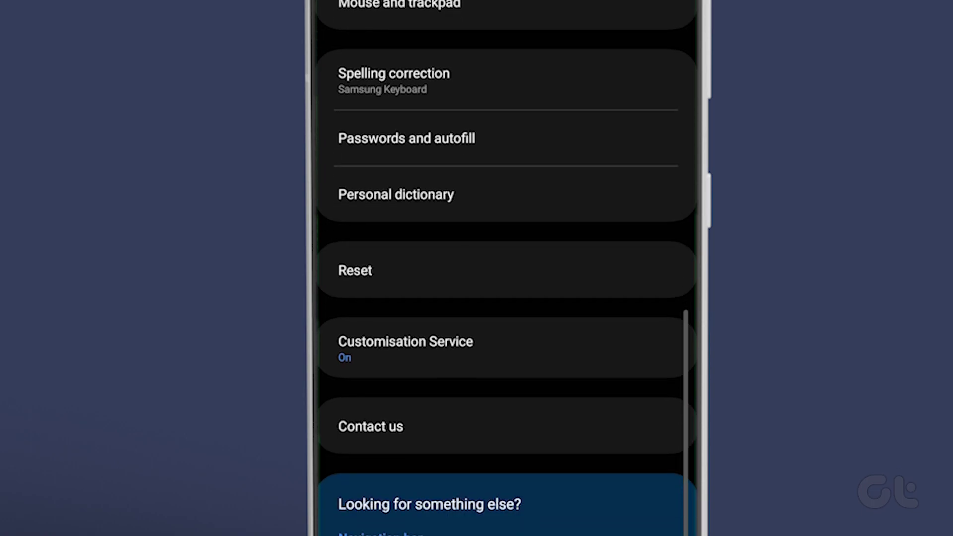
click(361, 270)
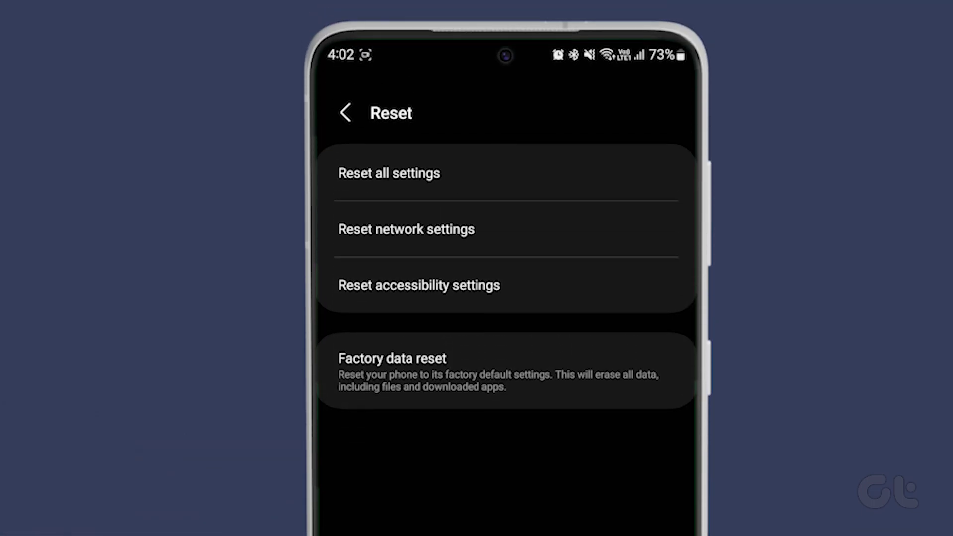
click(406, 229)
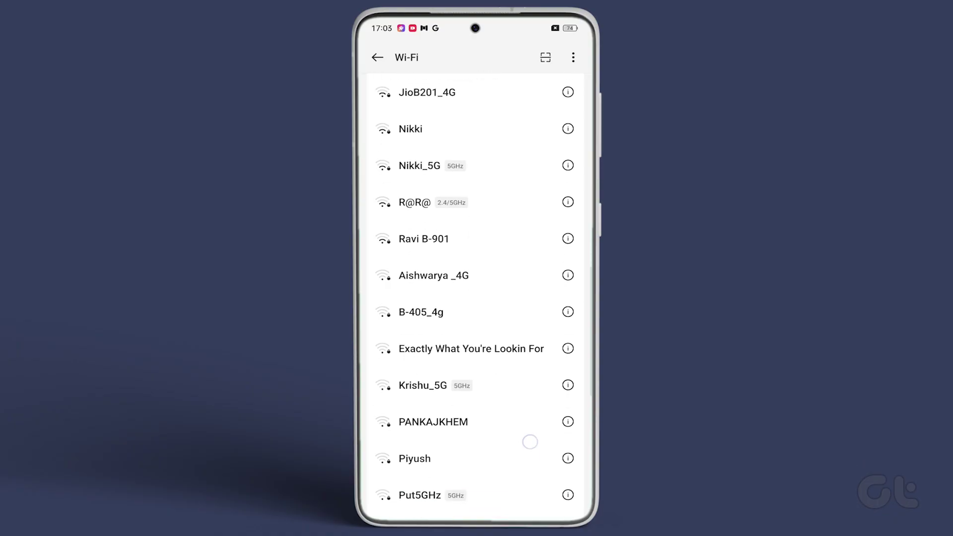
Look over the Wi-Fi networks list, then switch Bluetooth back on
scroll(475, 298, down, 10)
scroll(476, 298, up, 15)
scroll(475, 298, up, 3)
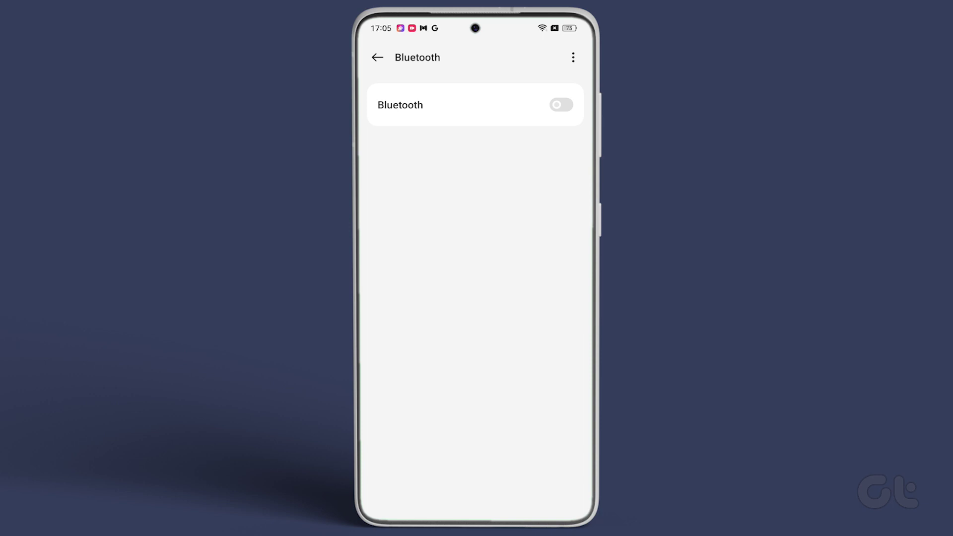
click(561, 105)
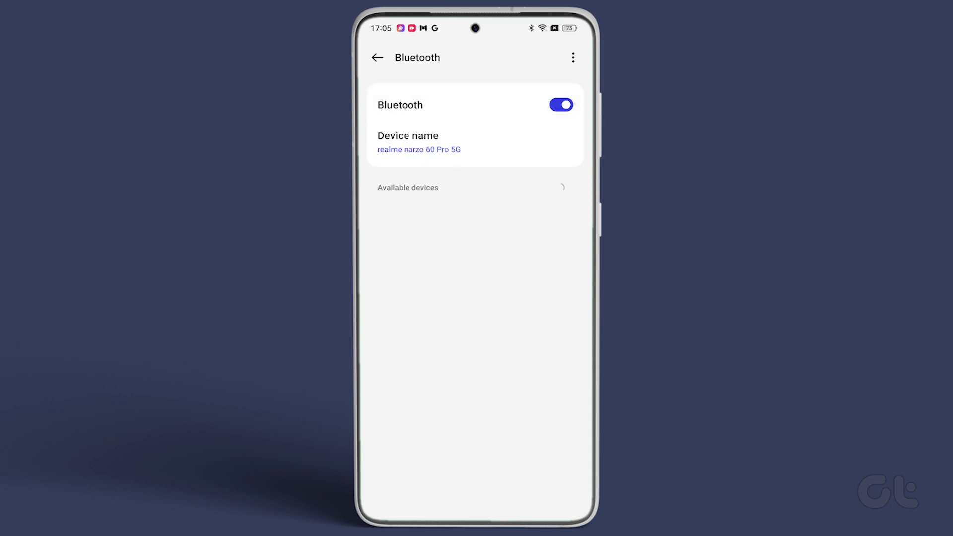